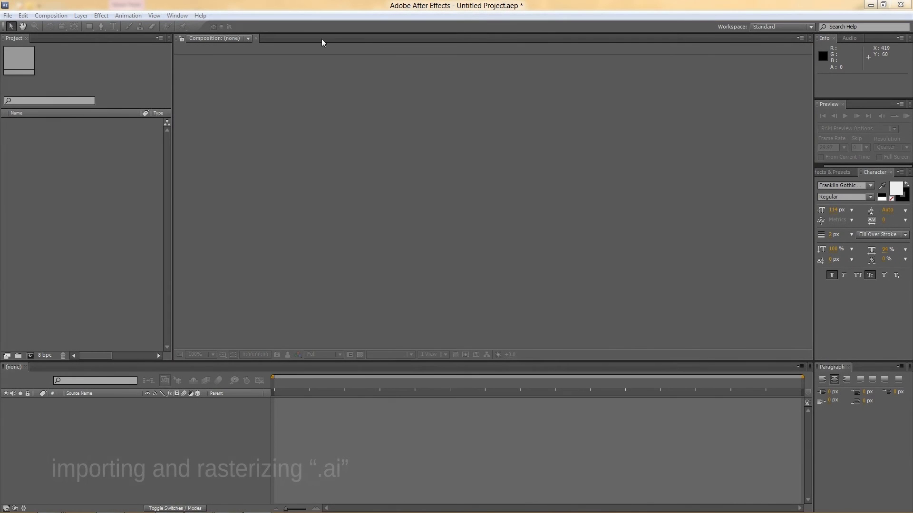
Step: Create a new 1280×720 composition
left_click(51, 15)
left_click(61, 25)
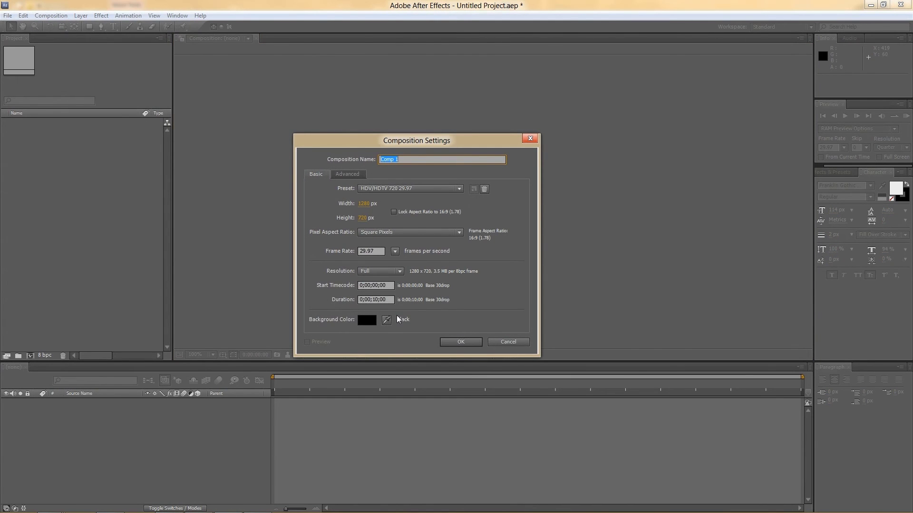
left_click(449, 342)
Step: Add a white solid layer named BG to the comp
right_click(228, 412)
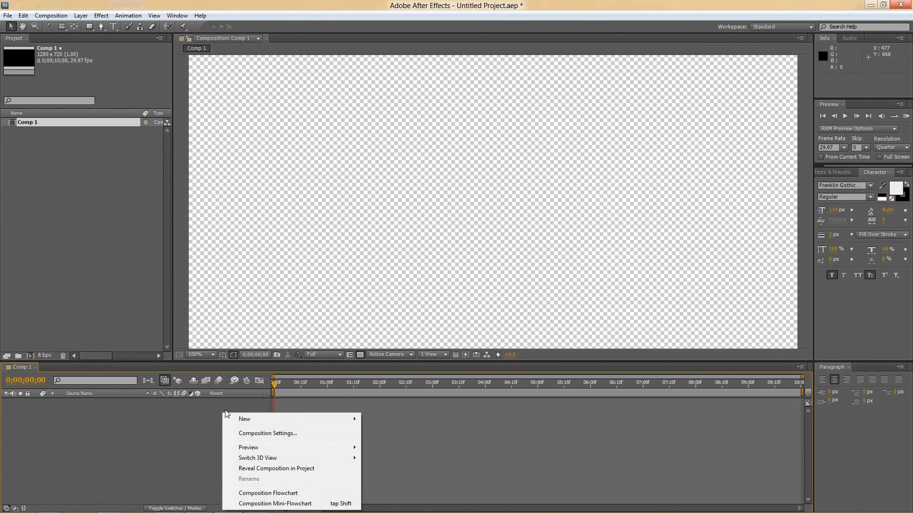
mouse_move(295, 424)
left_click(387, 444)
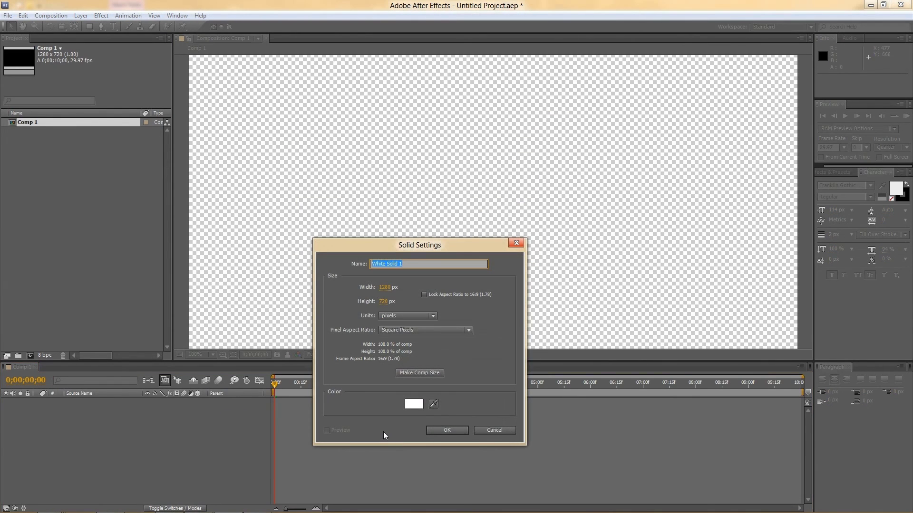
type("BG")
key("Return")
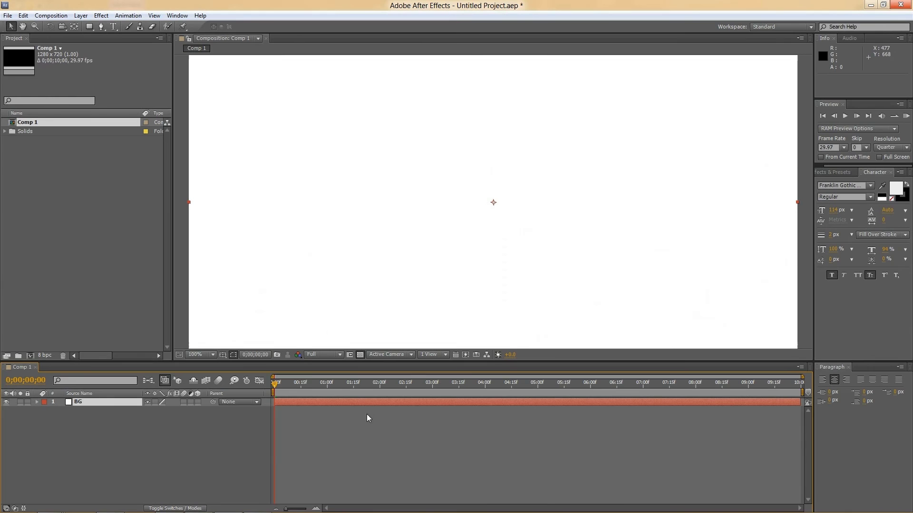
Step: Import the BlueFX ai logo file into the project
right_click(119, 262)
mouse_move(137, 300)
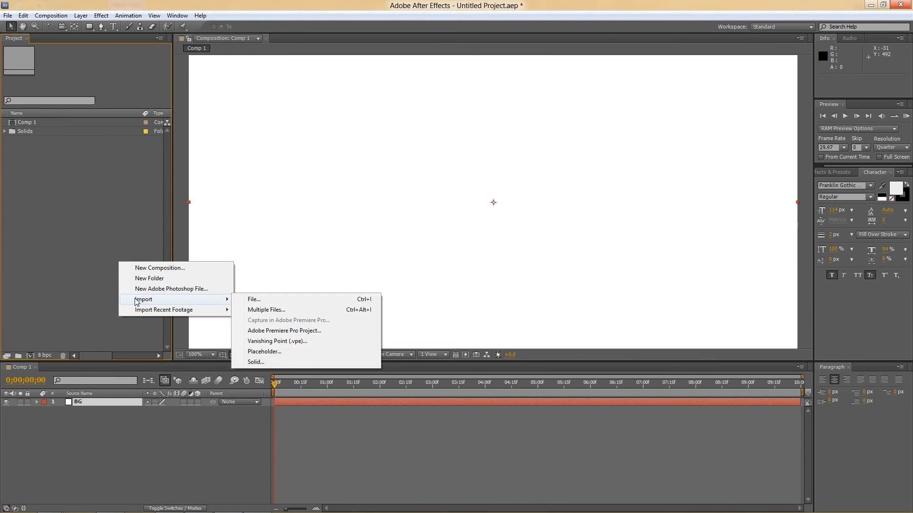
left_click(247, 299)
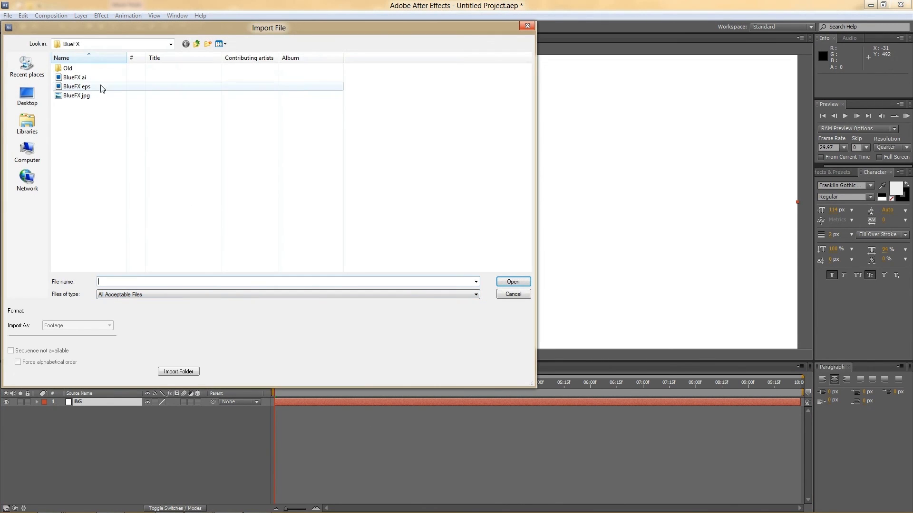
left_click(98, 78)
key("Return")
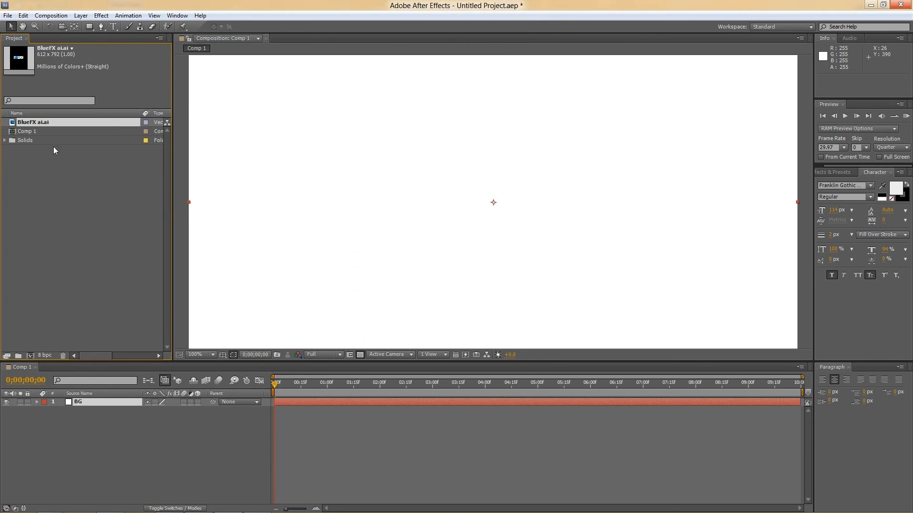
Step: Place the BlueFX logo above BG, scale it to 382%, and enable Continuously Rasterize
left_click_drag(45, 123, 82, 403)
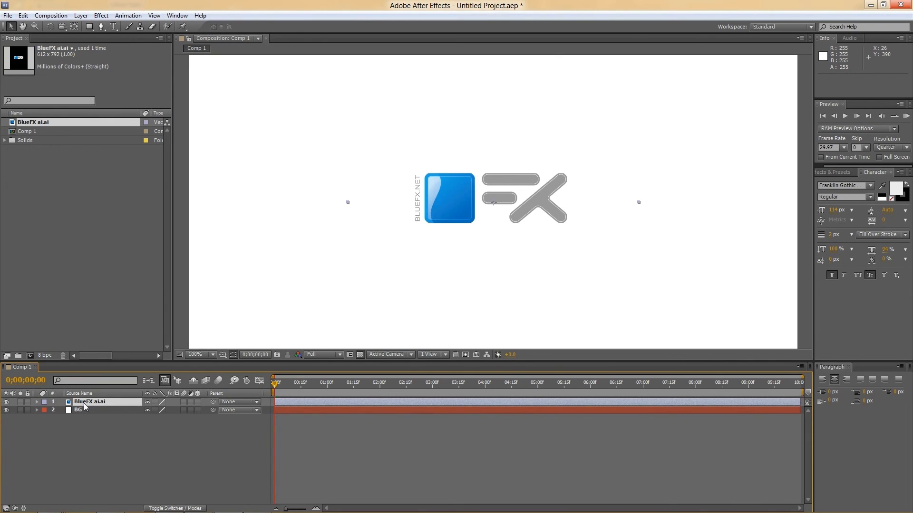
key("s")
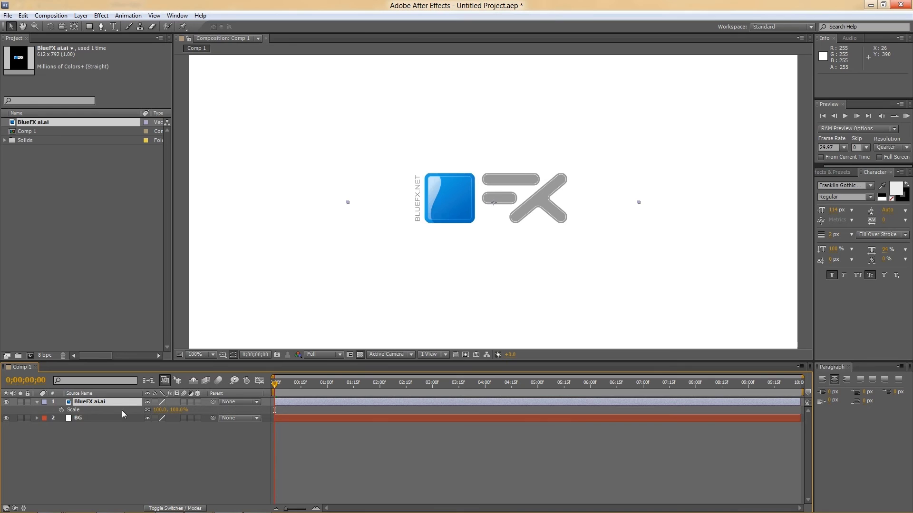
left_click_drag(160, 409, 269, 389)
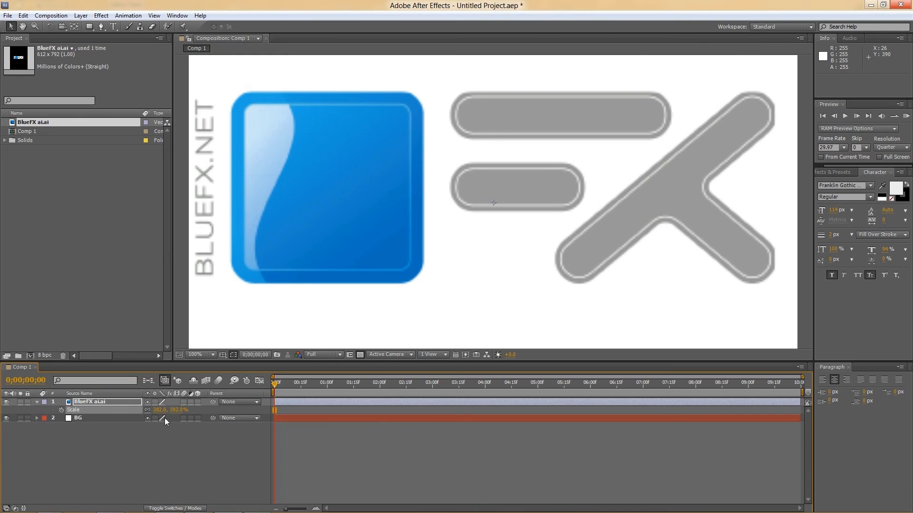
left_click(155, 402)
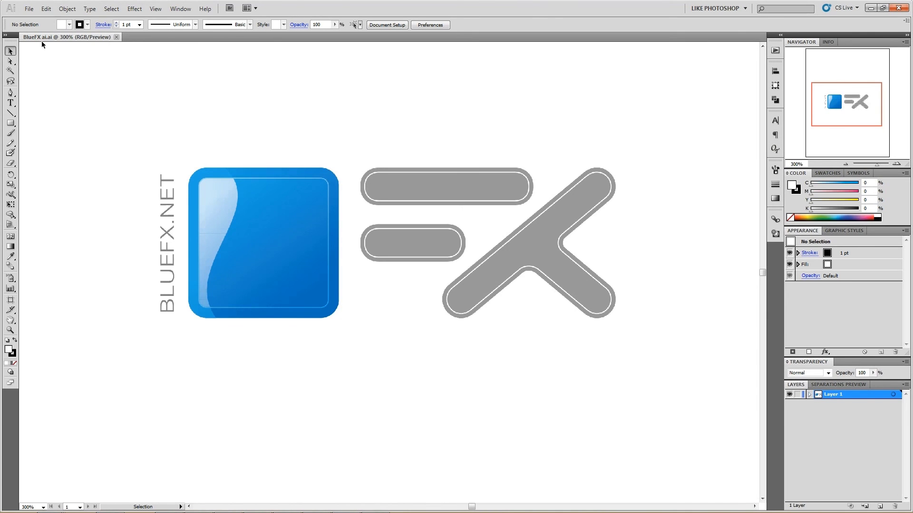
Step: Export the Illustrator artwork in PNG format under the name test
left_click(29, 9)
left_click(48, 213)
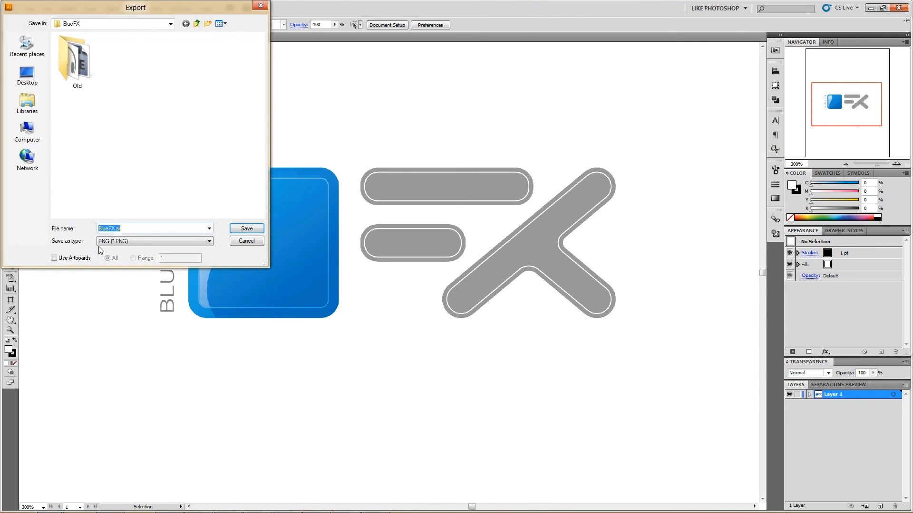
left_click(154, 241)
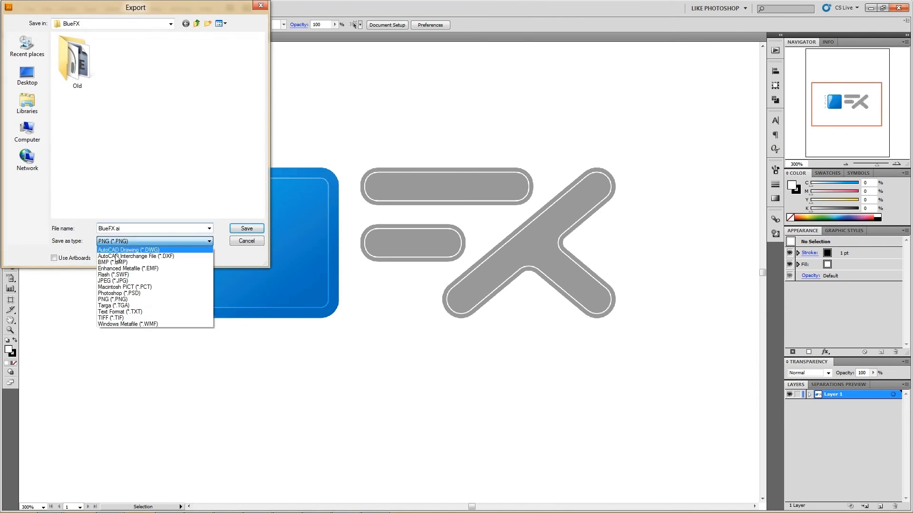
left_click(113, 299)
type("test")
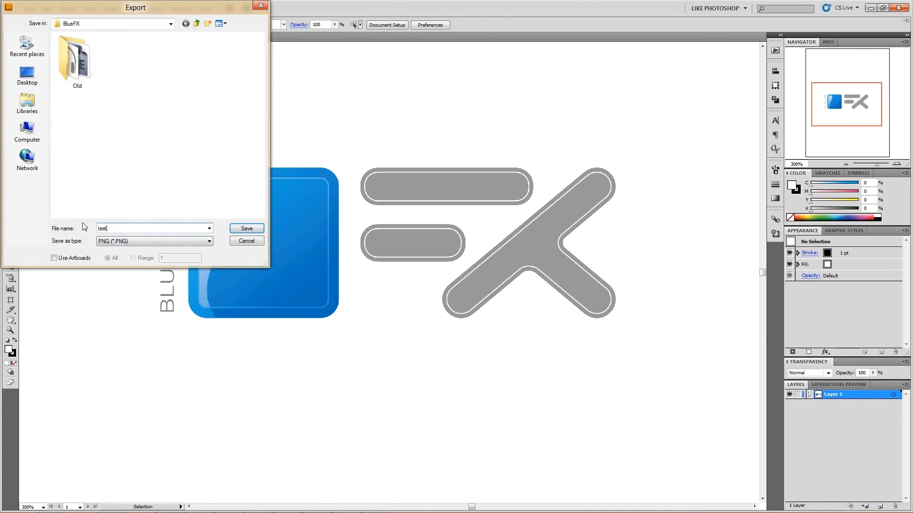
left_click(246, 228)
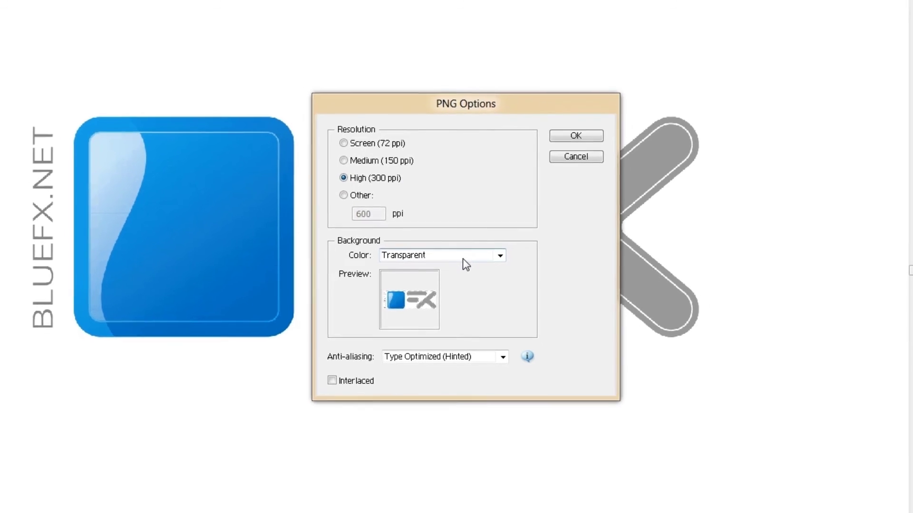
Step: Accept 300 ppi transparent PNG options, import test.png, and build a test composition from it
left_click(584, 128)
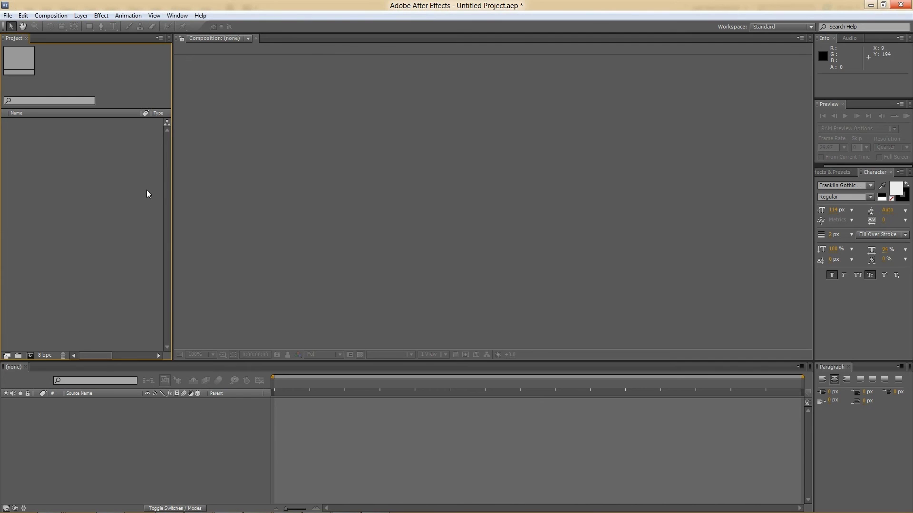
right_click(103, 187)
mouse_move(208, 227)
left_click(237, 224)
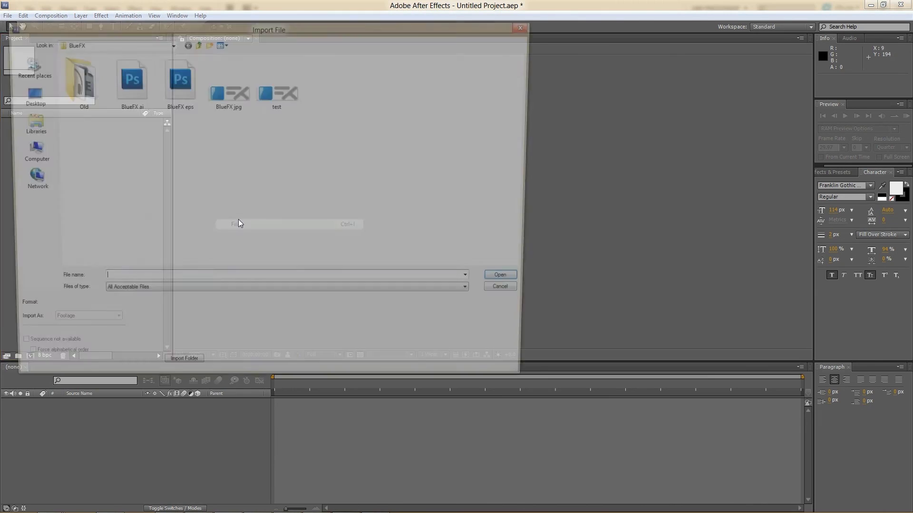
left_click(269, 102)
left_click(510, 282)
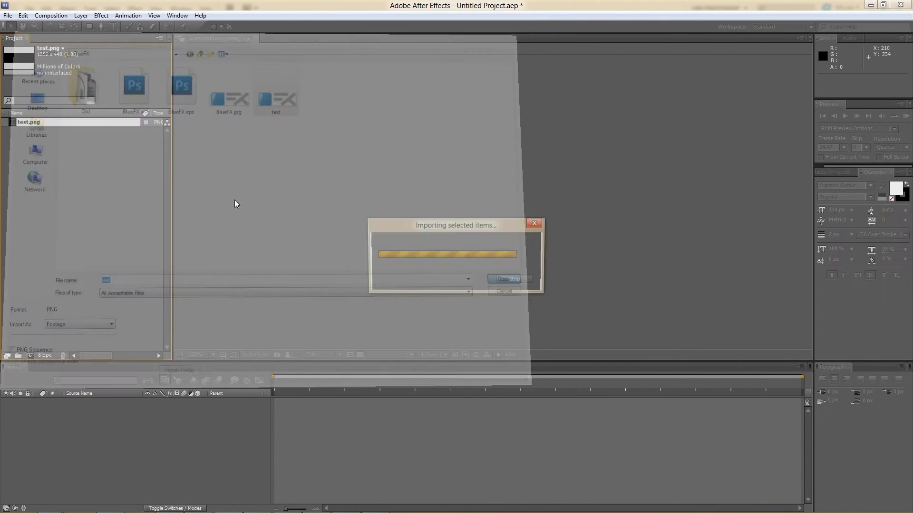
left_click_drag(30, 357, 30, 357)
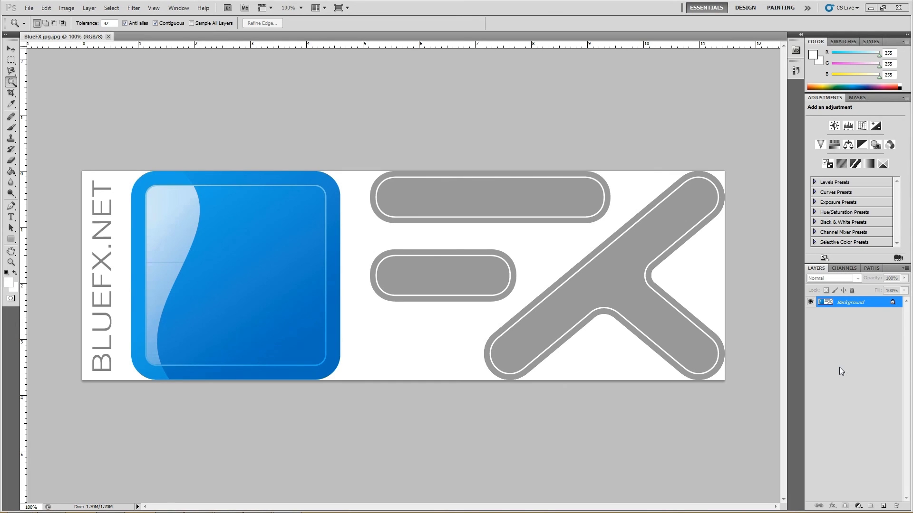
Step: Begin converting the BlueFX image's Background layer into a regular layer
left_click_drag(849, 303, 848, 306)
double_click(849, 304)
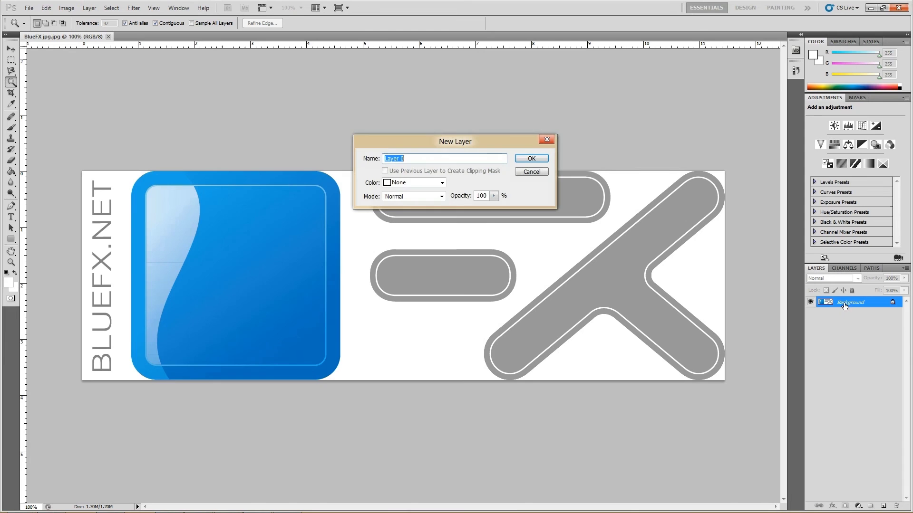
Step: Confirm Layer 0, select the white areas around the logo and lettering, and delete them
left_click(531, 158)
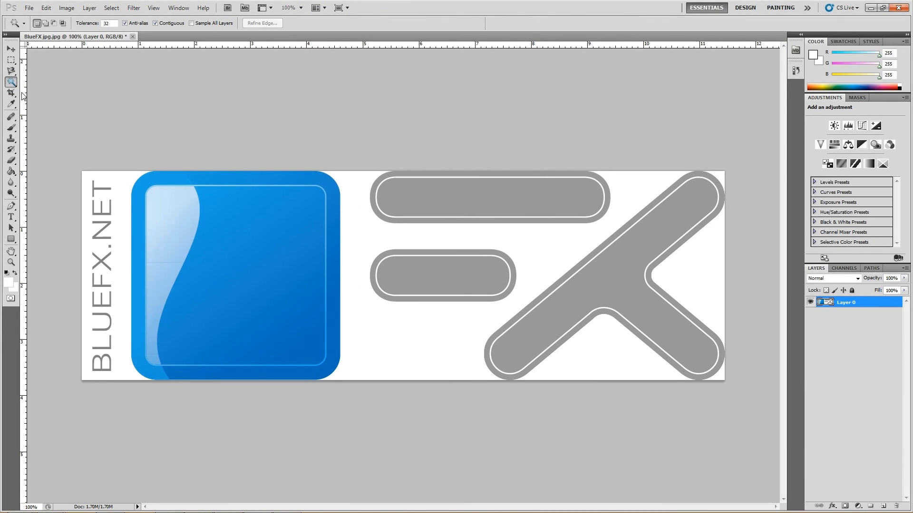
left_click(351, 234)
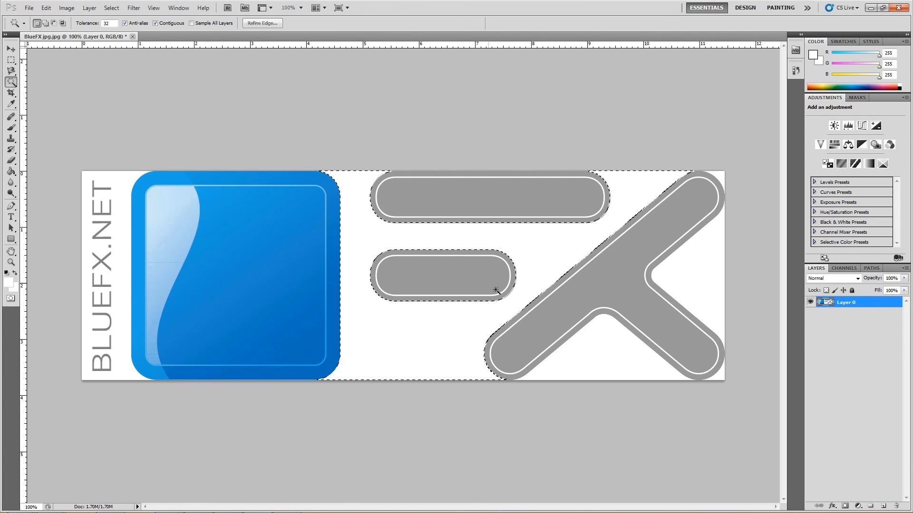
left_click(597, 346, "shift")
left_click(693, 287, "shift")
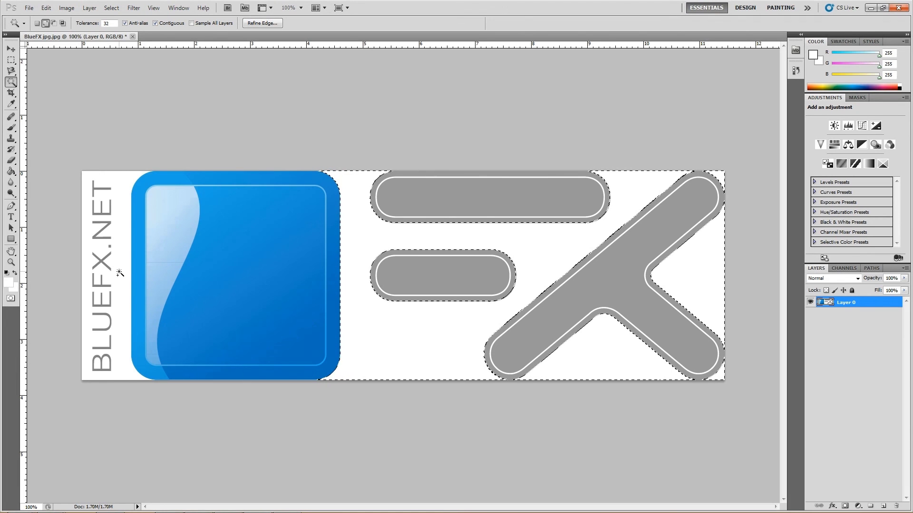
left_click(101, 362, "shift")
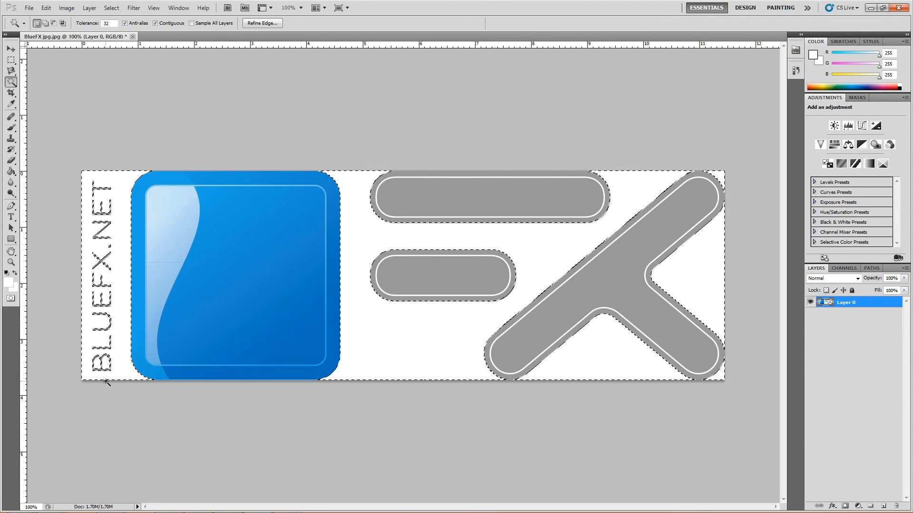
key("Delete")
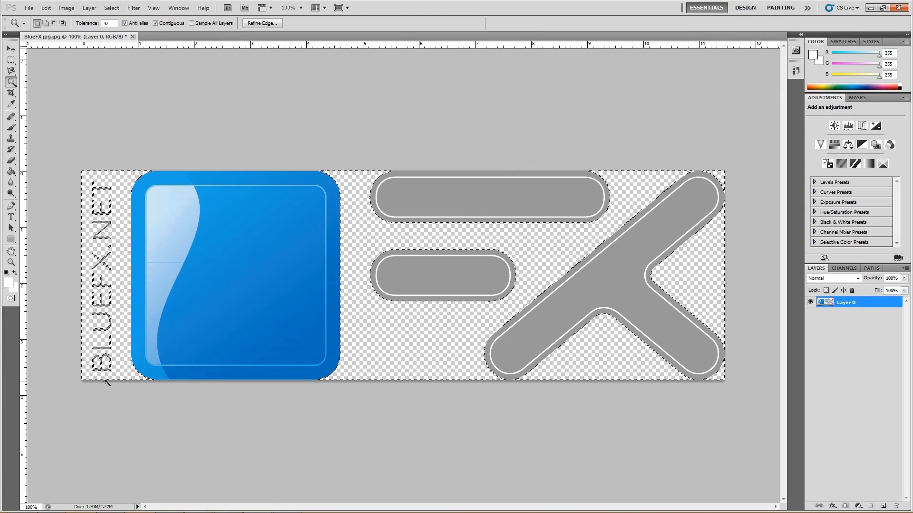
Step: Start Save As for the transparent logo with PNG (*.PNG) as the format
left_click(29, 8)
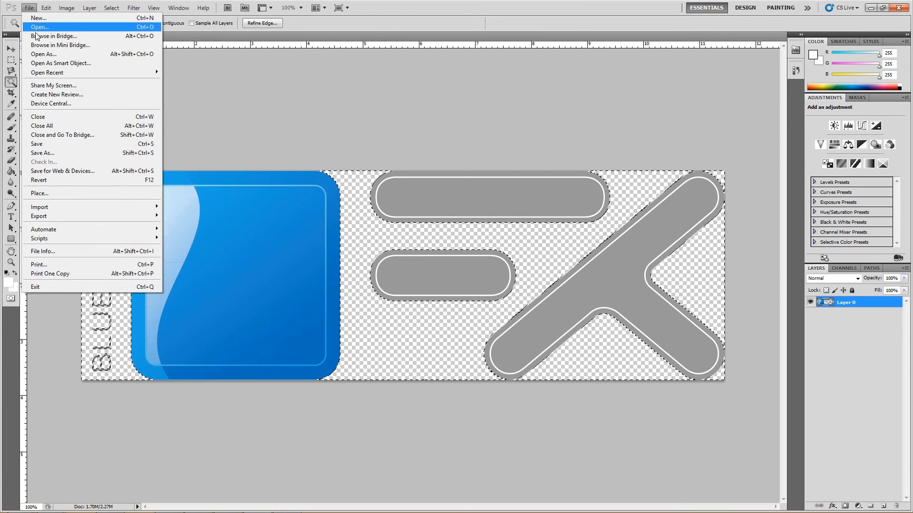
left_click(52, 152)
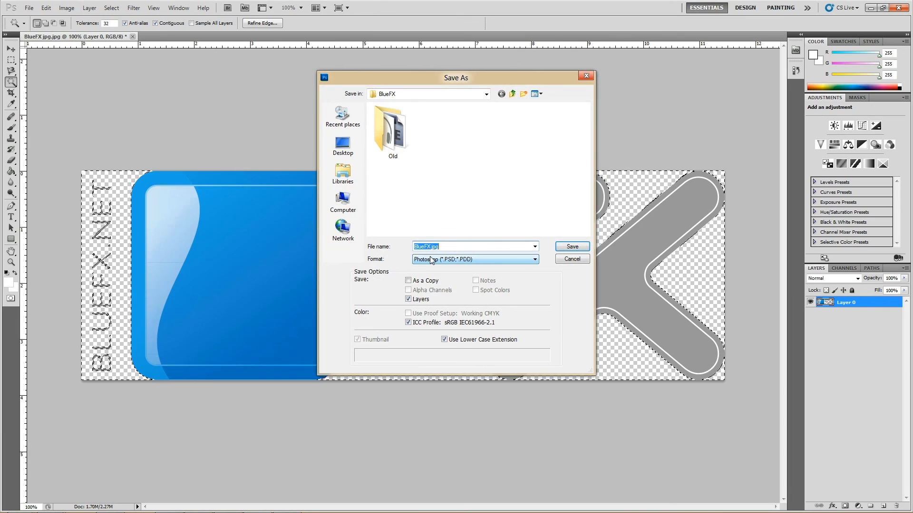
left_click(430, 259)
left_click(438, 360)
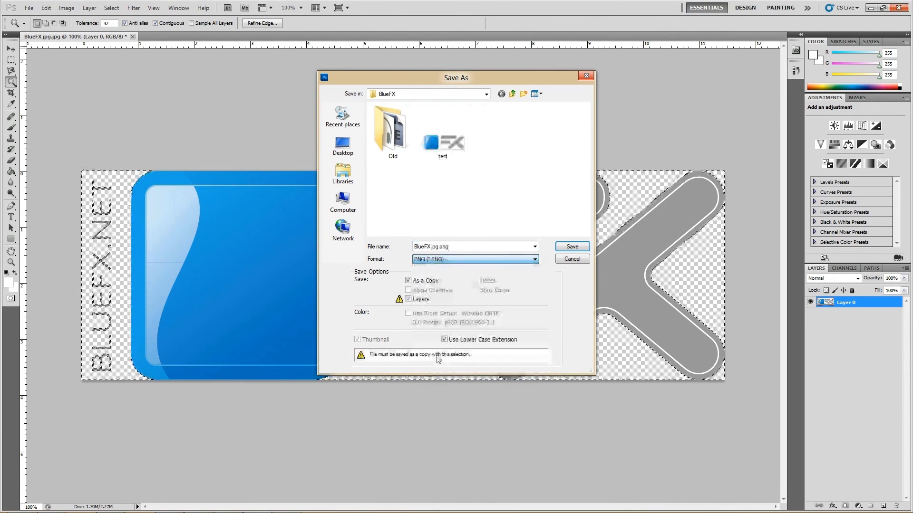